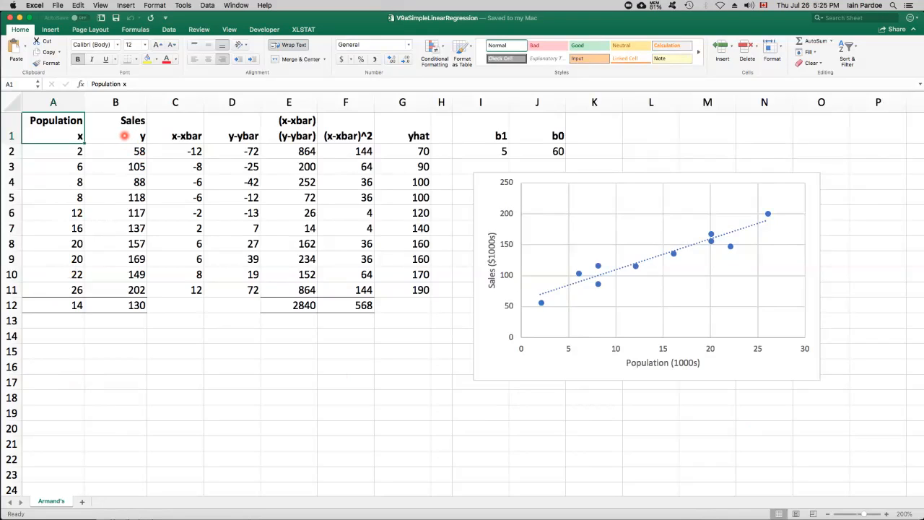
- Examine the Sales data in B1:B11, the Population data in A1:A11, and the matching points on the scatter plot
left_click_drag(124, 135, 117, 285)
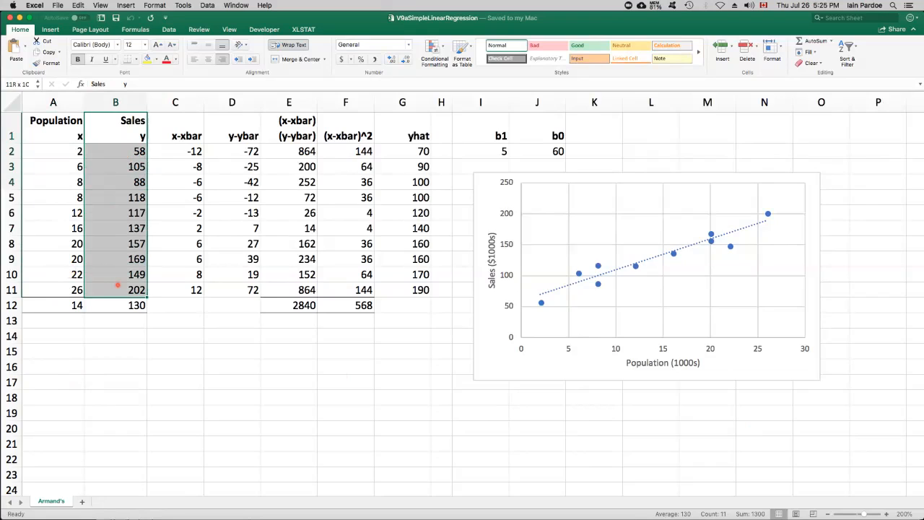
left_click_drag(48, 130, 44, 287)
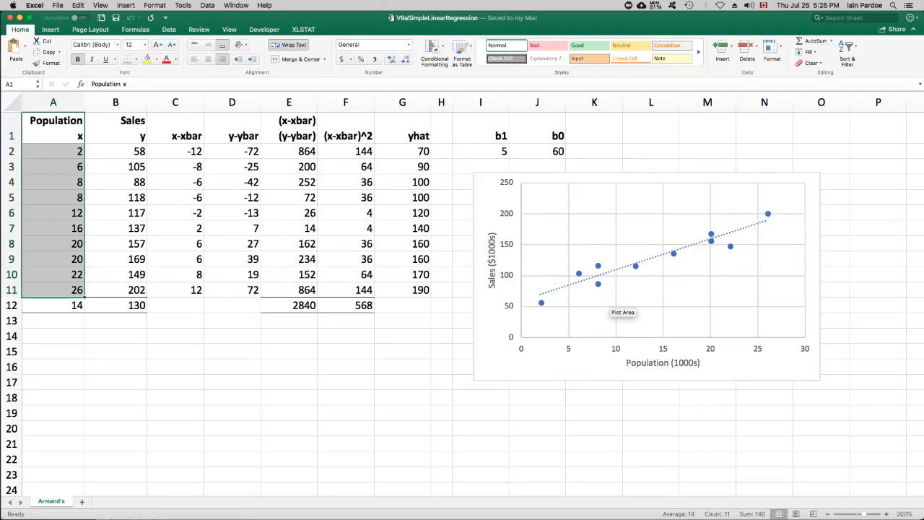
mouse_move(541, 304)
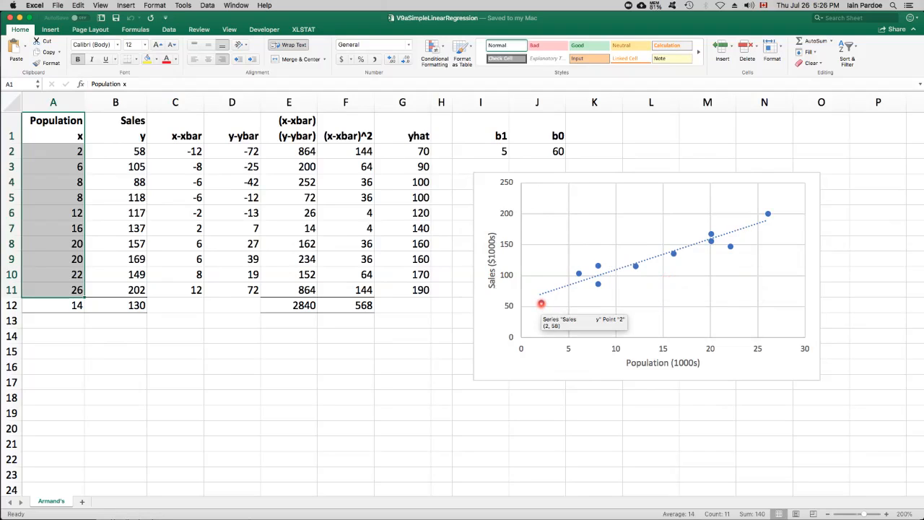
mouse_move(578, 274)
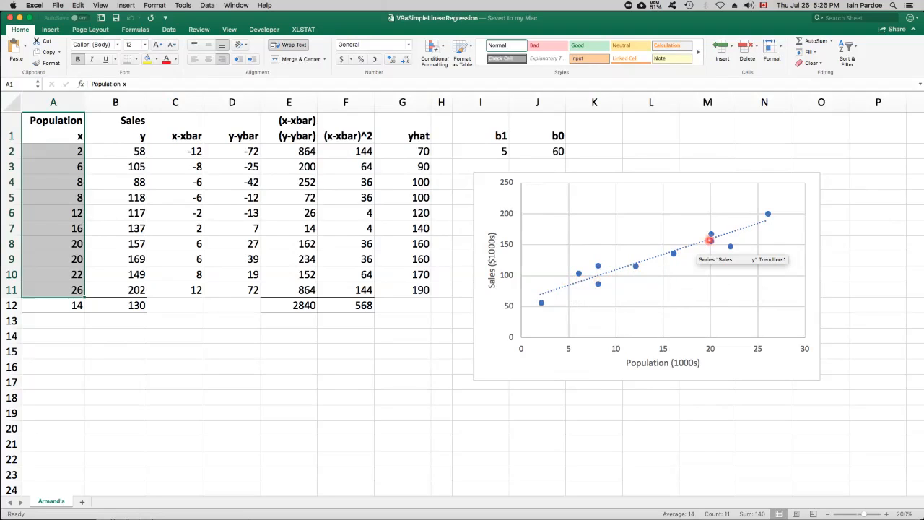
mouse_move(729, 246)
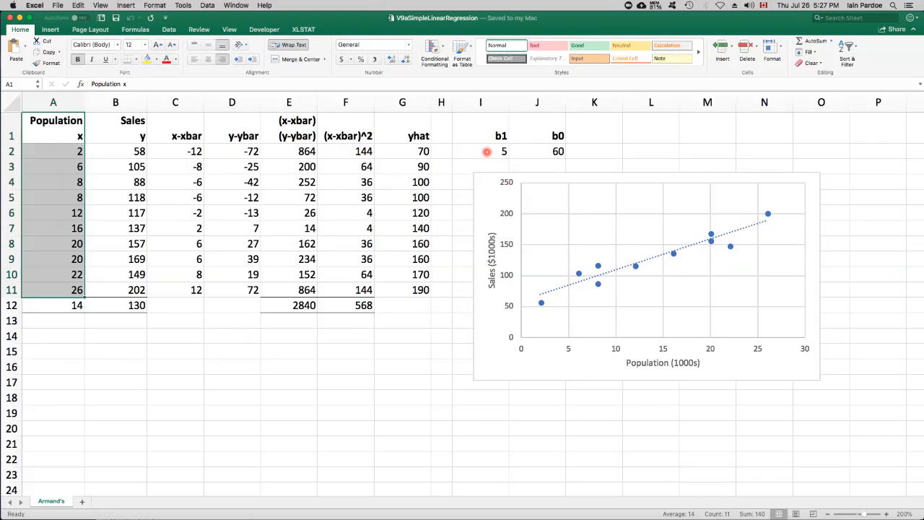
- Inspect the formulas behind the slope b1 in I2 and the intercept b0 in J2, including the cells they reference
double_click(487, 151)
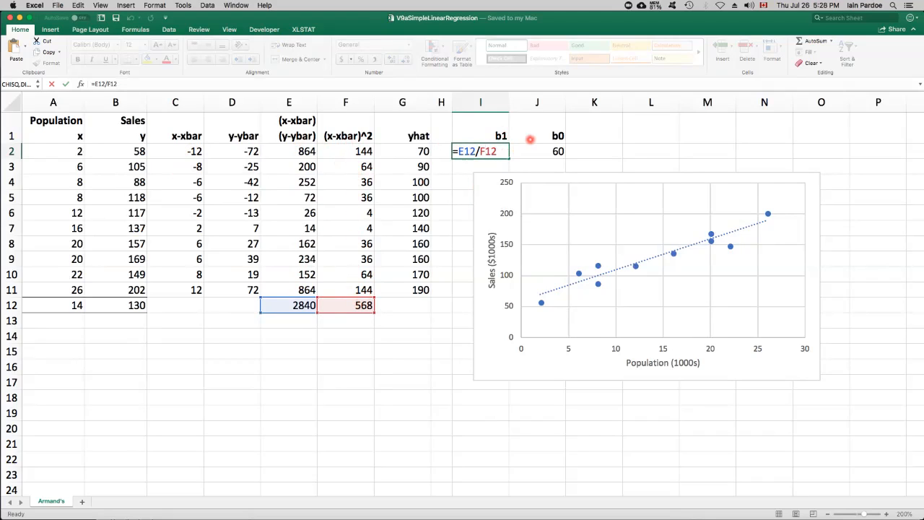
key("Return")
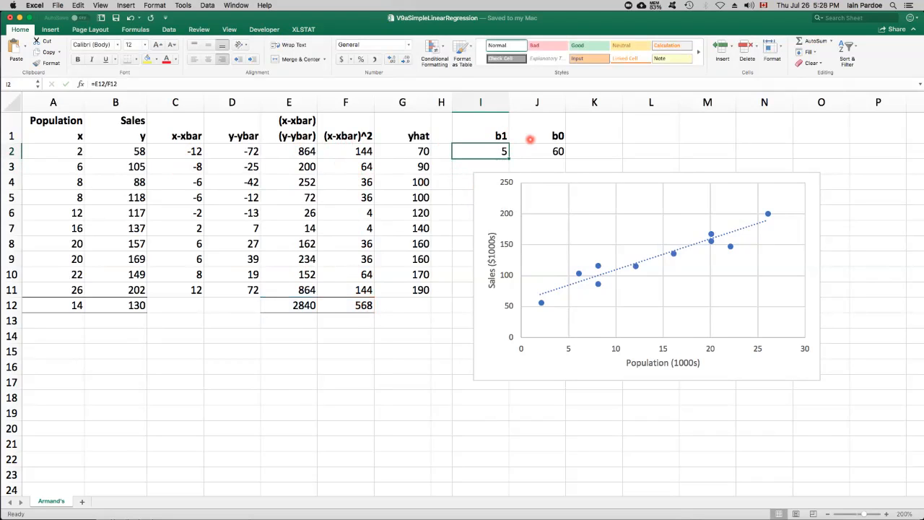
key("Right")
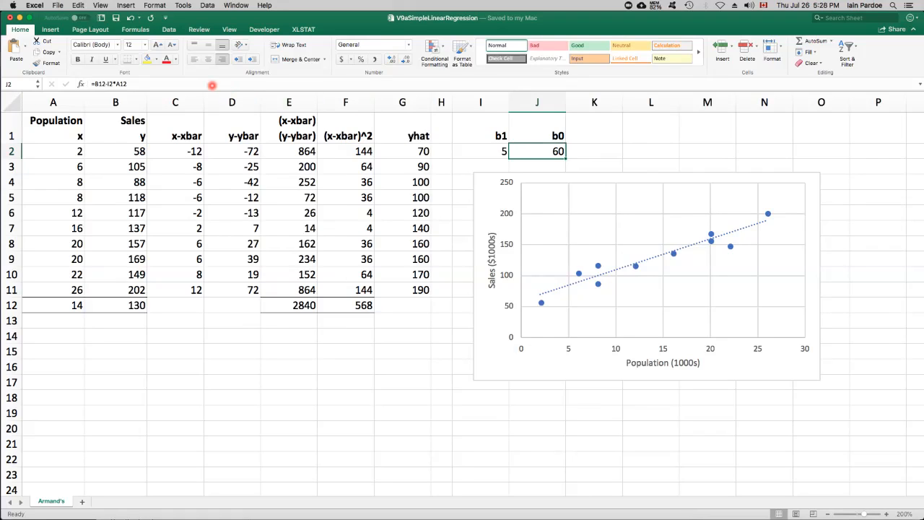
key("F2")
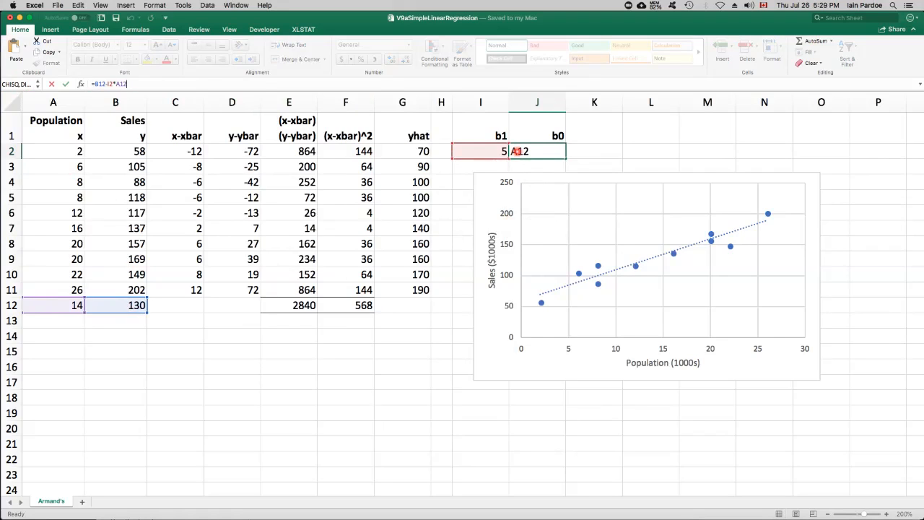
key("Return")
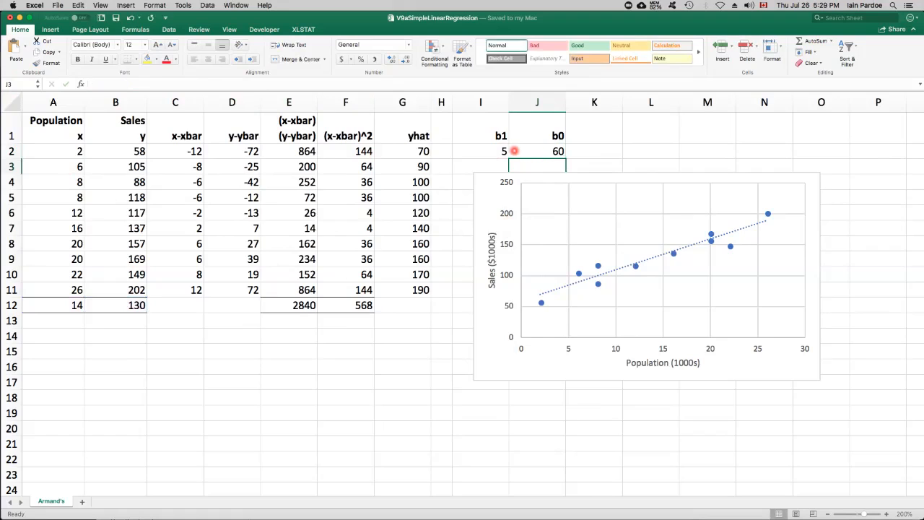
left_click_drag(491, 150, 532, 150)
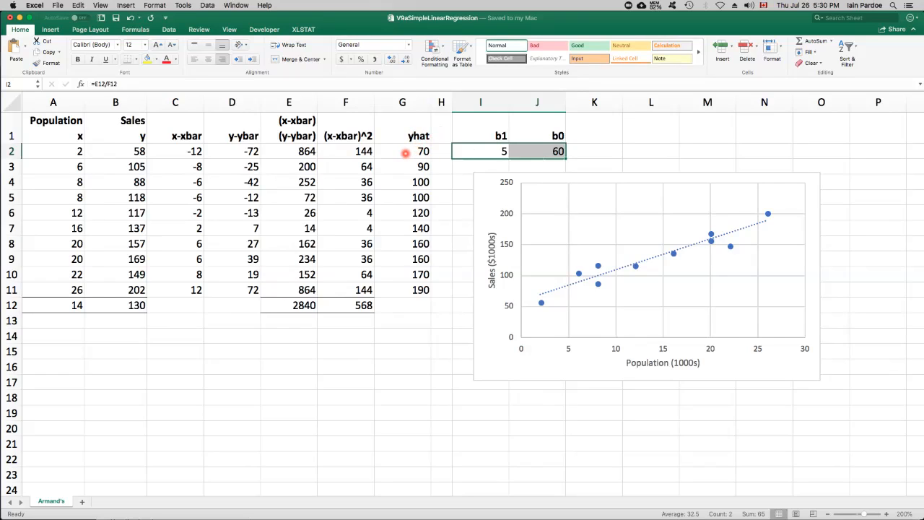
- Inspect the yhat formulas in G2 and G3 and trace the cells they reference
left_click(405, 152)
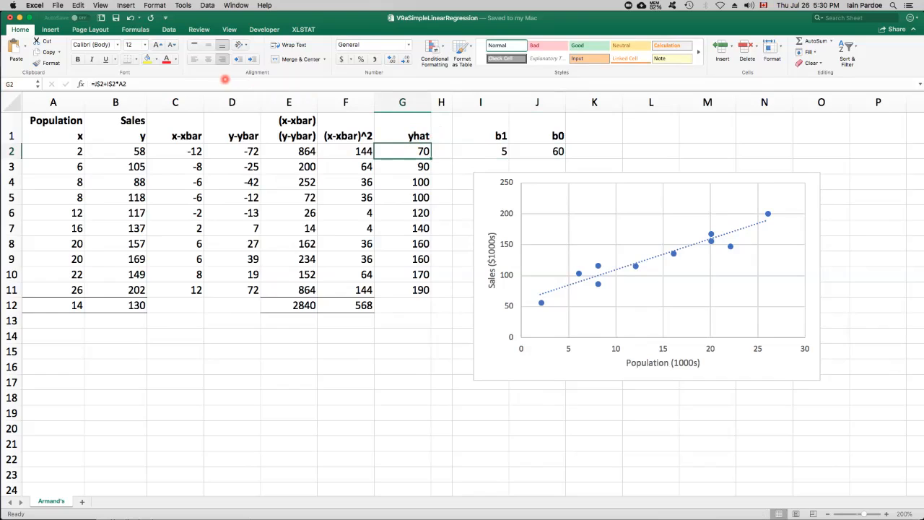
left_click(223, 85)
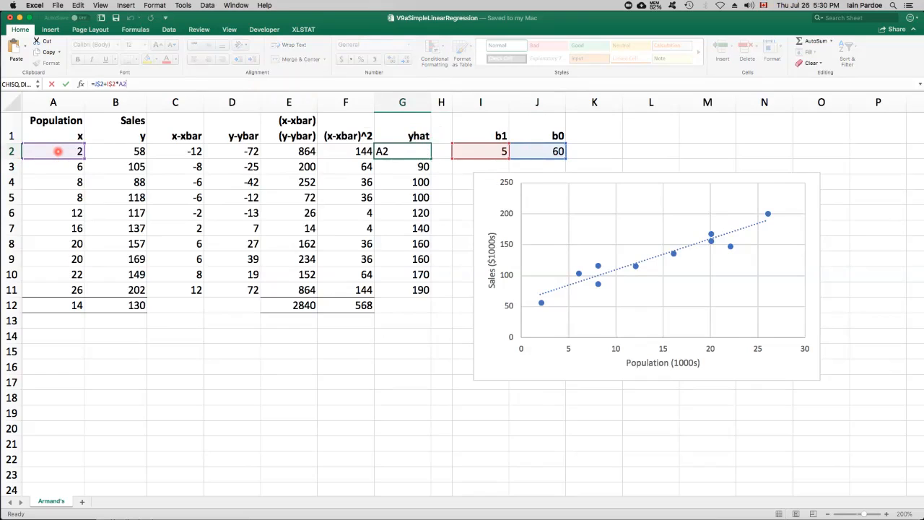
key("Return")
key("Up")
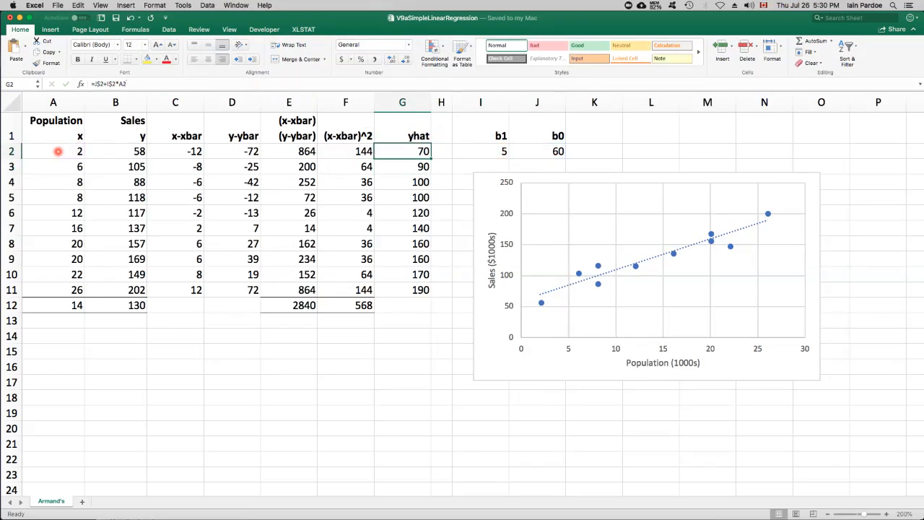
key("Down")
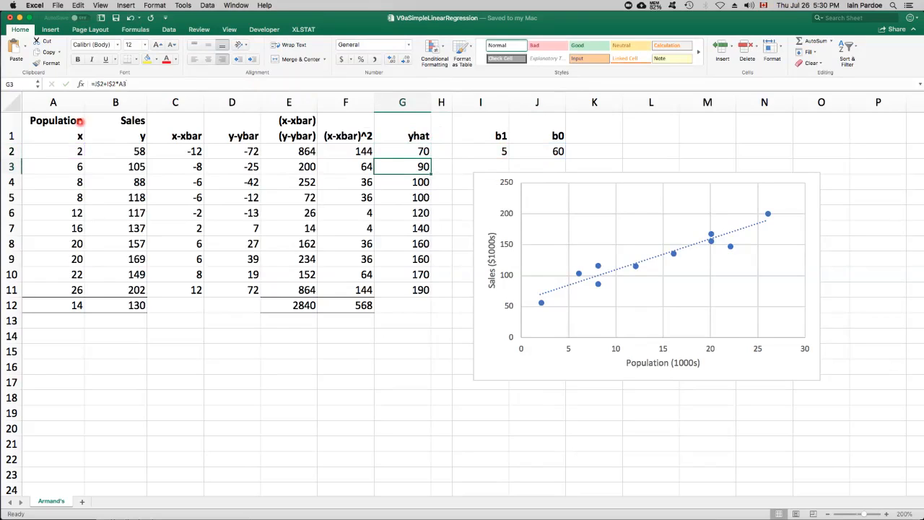
key("F2")
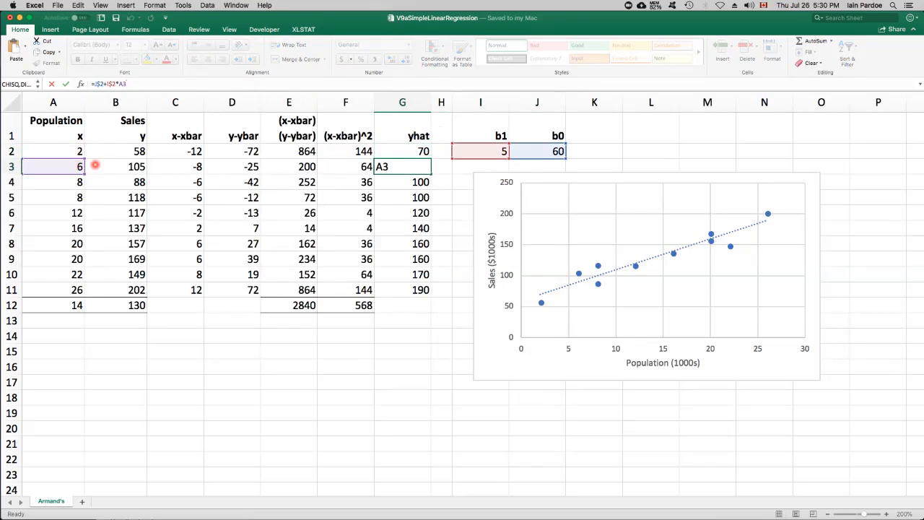
key("Return")
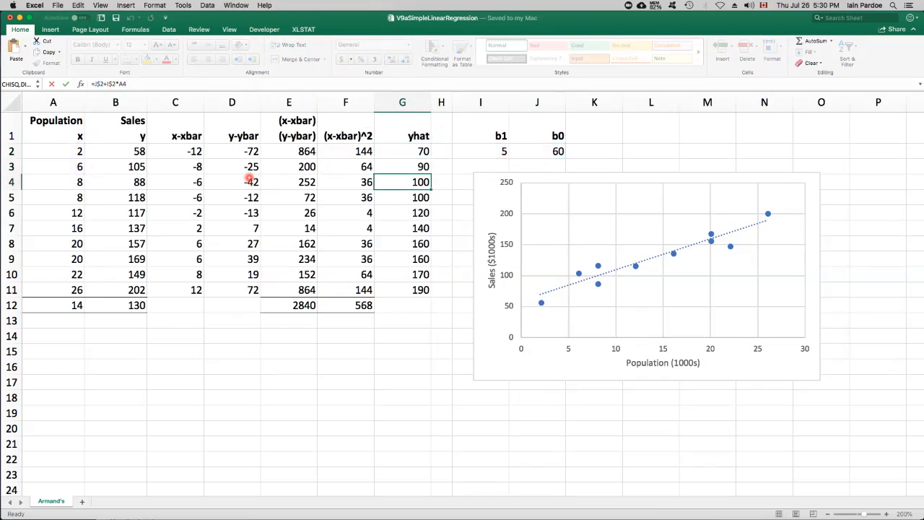
key("Up")
key("Down")
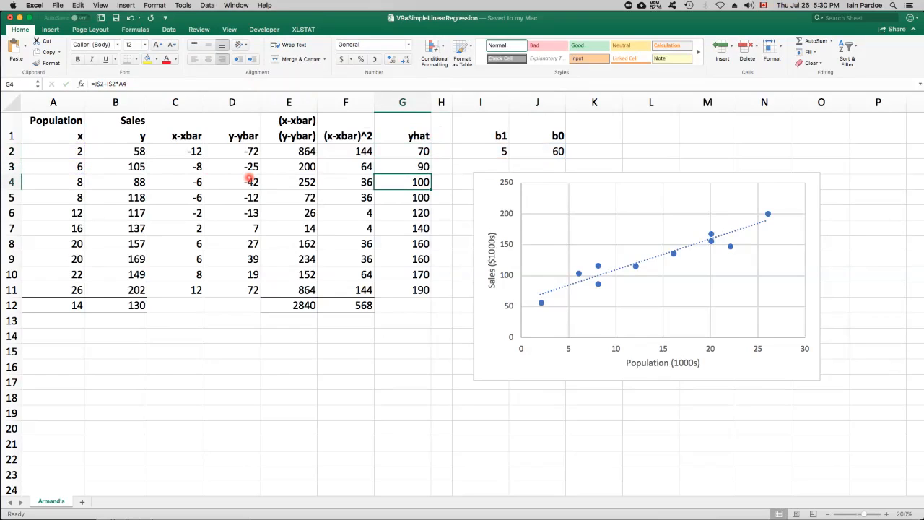
- Go through the remaining yhat formulas down to G11, and compare the G2 prediction with the first data point on the scatter plot
key("Up")
key("Up")
key("Down")
key("Down")
key("Down")
key("Down")
key("Down")
key("Down")
key("Down")
key("Down")
key("Down")
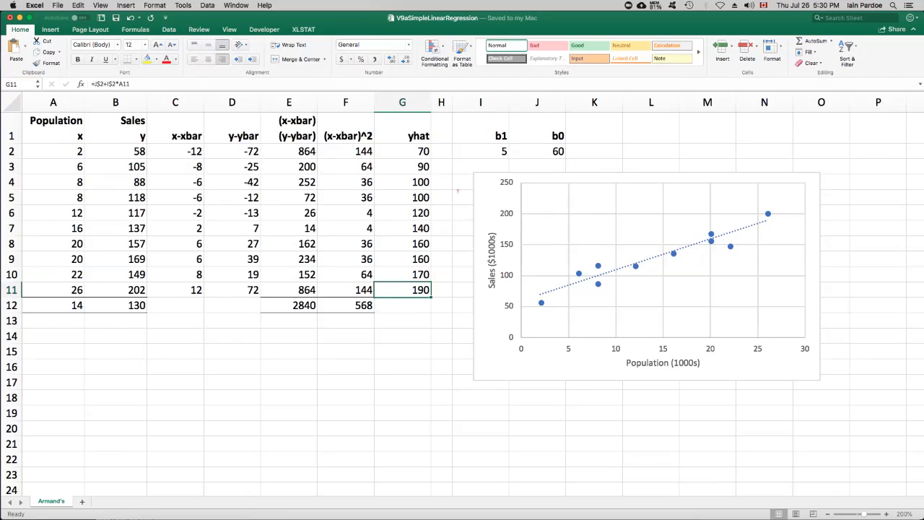
left_click(404, 154)
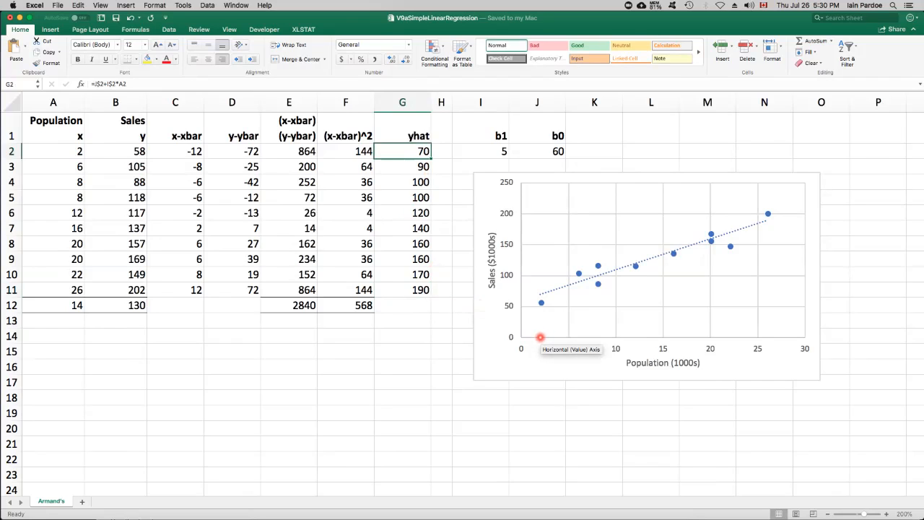
mouse_move(542, 303)
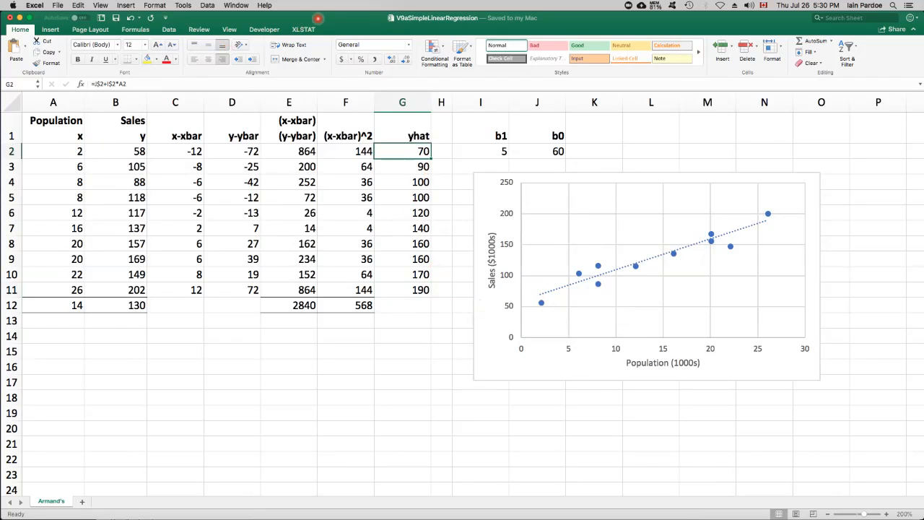
- Start an XLSTAT linear regression with Sales B1:B11 as the quantitative dependent variable and Population A1:A11 as the quantitative explanatory variable
left_click(303, 29)
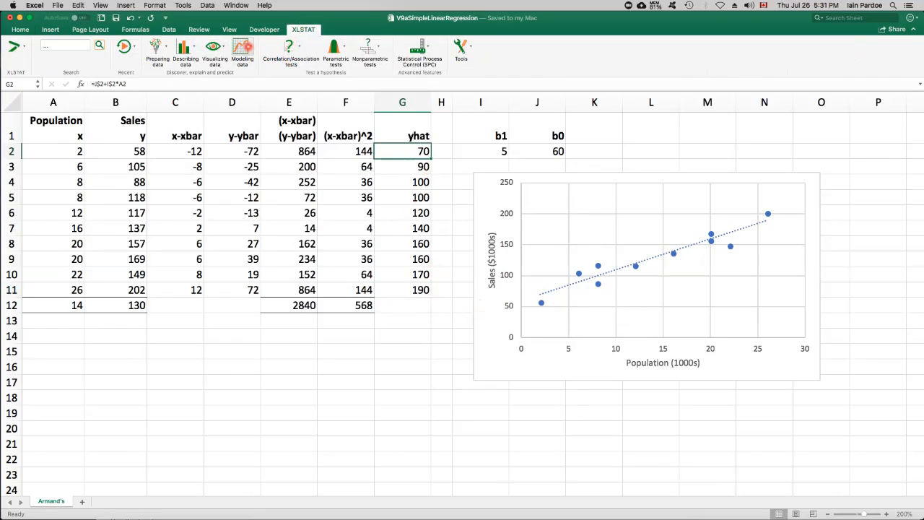
left_click(252, 55)
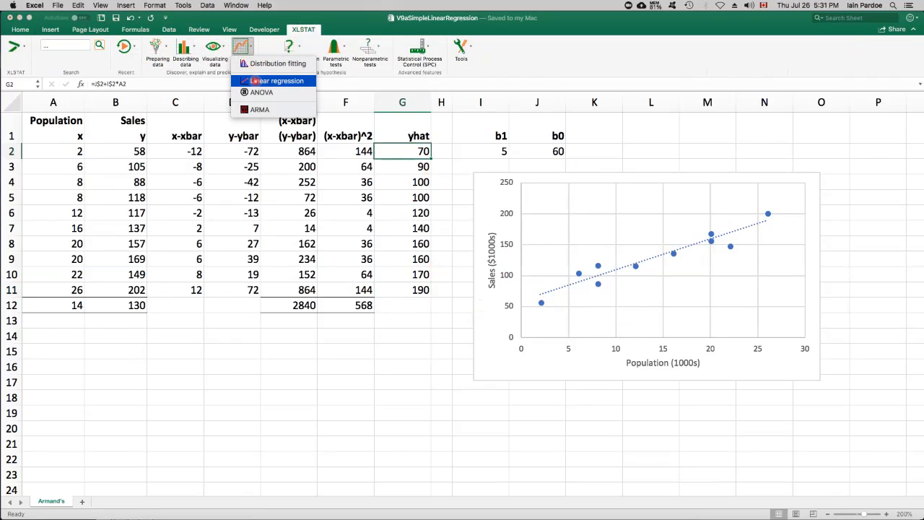
left_click(255, 82)
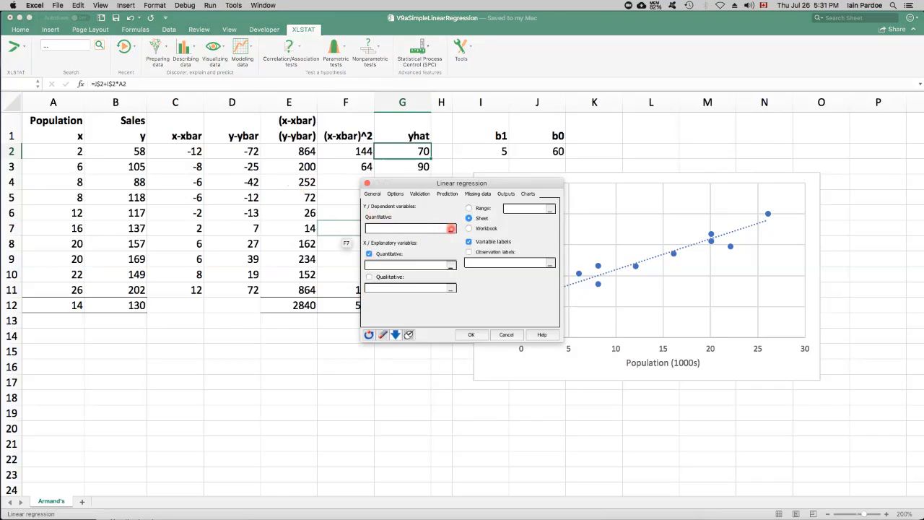
left_click(450, 229)
left_click_drag(115, 123, 115, 290)
left_click(450, 265)
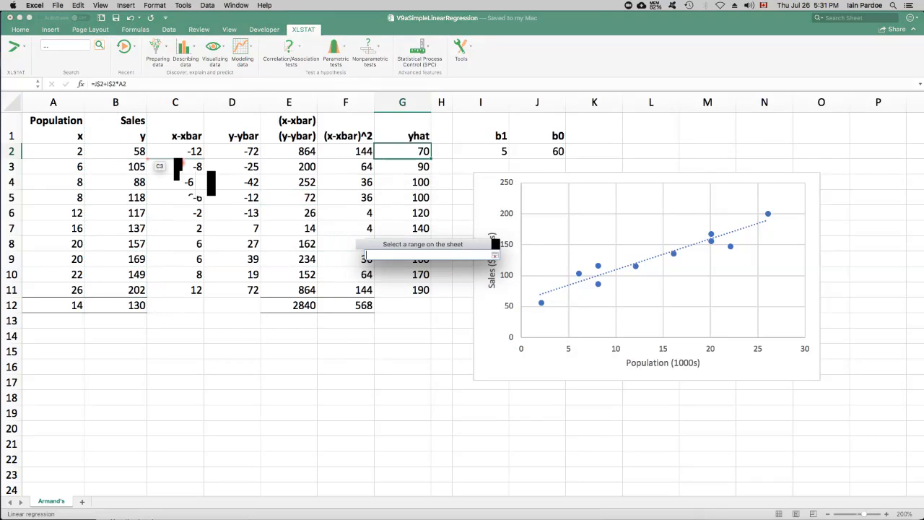
left_click_drag(45, 134, 44, 290)
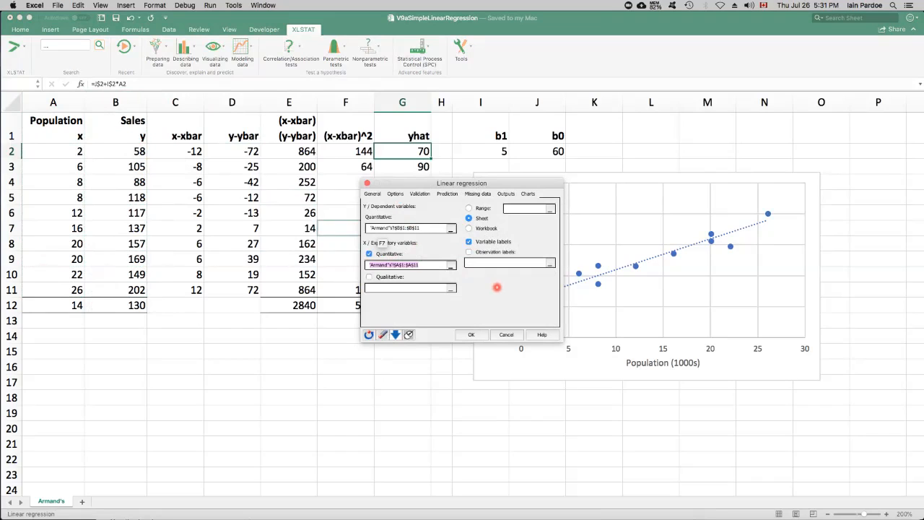
- Review the regression's model, validation, prediction, missing-data and output settings, and try to run the analysis
left_click(395, 193)
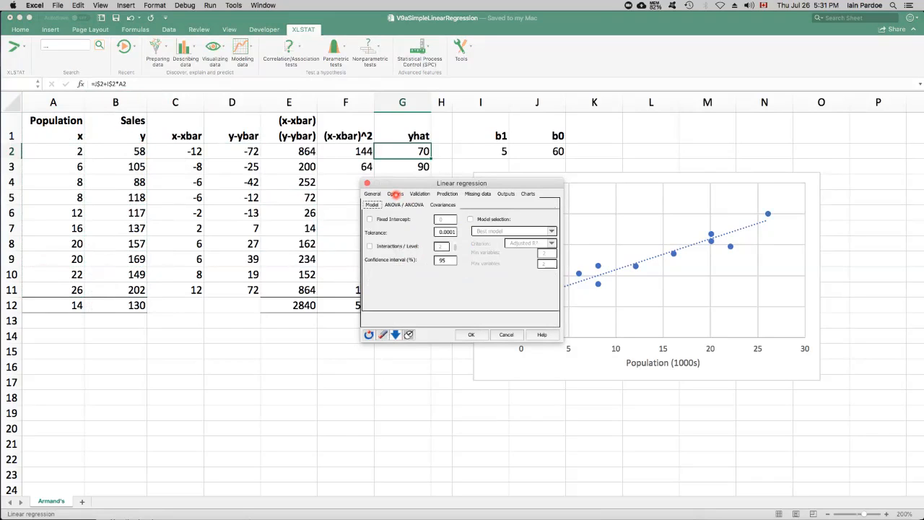
left_click(419, 194)
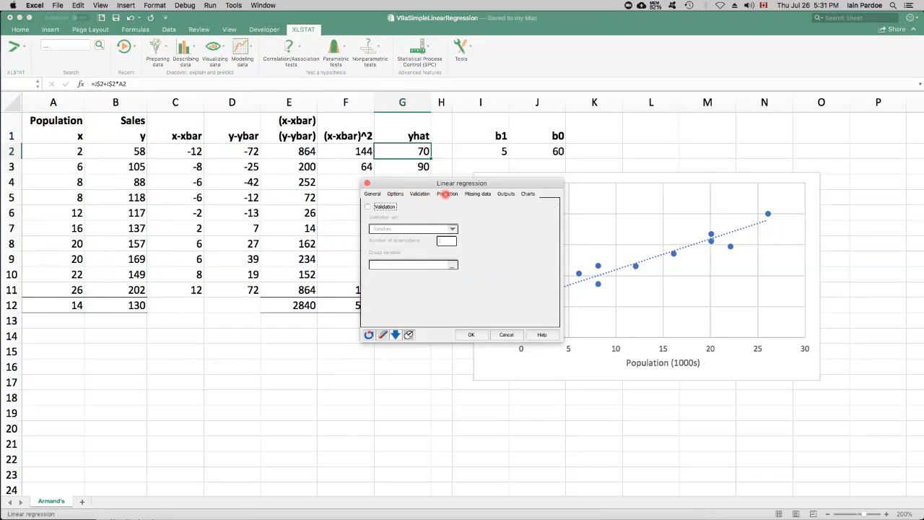
left_click(446, 194)
left_click(475, 195)
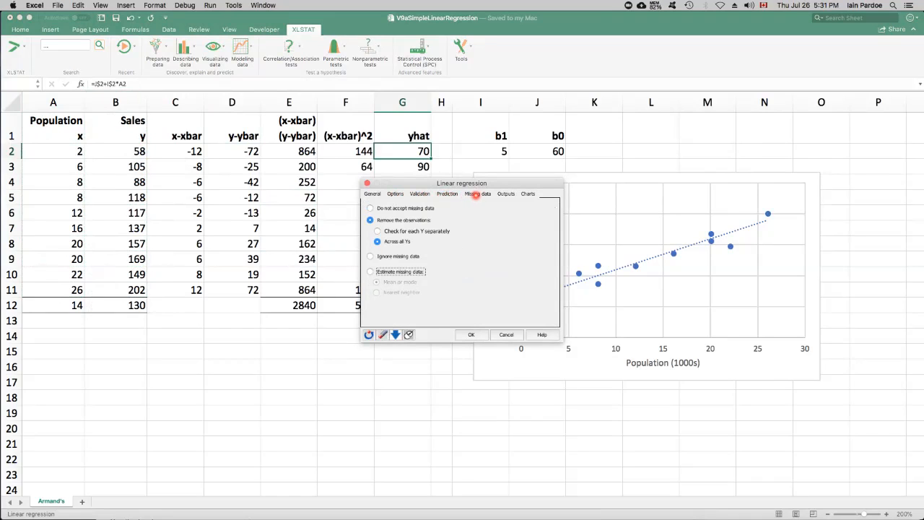
left_click(504, 193)
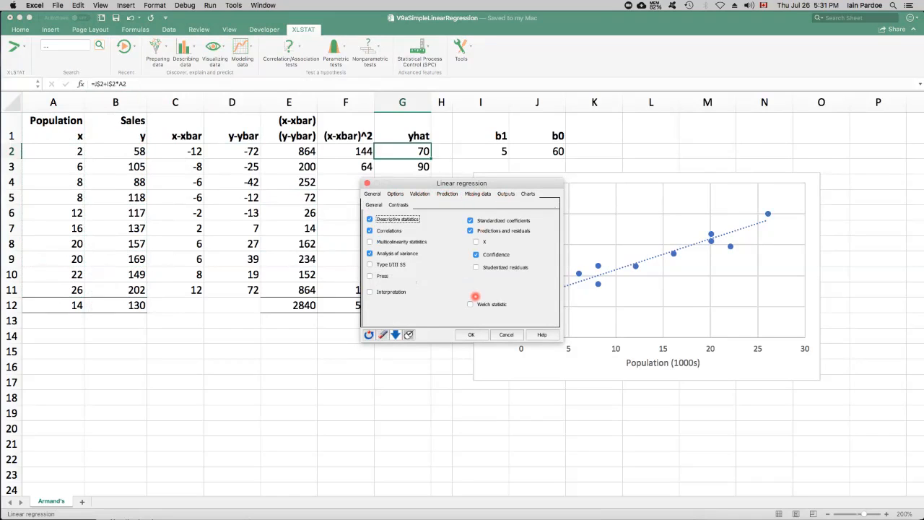
left_click(471, 334)
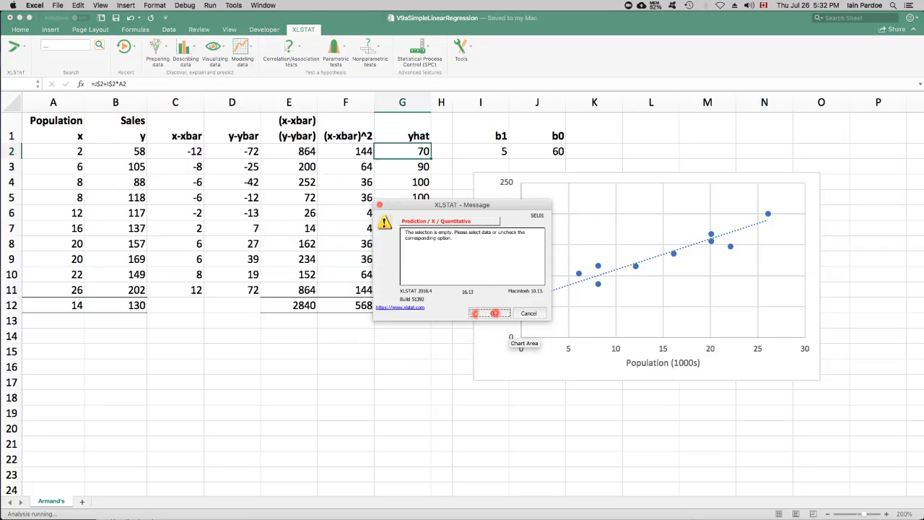
left_click(493, 312)
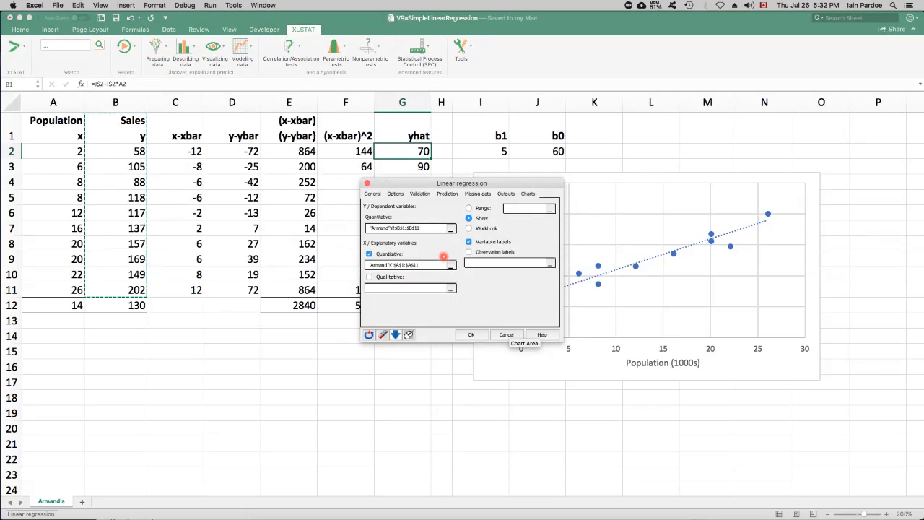
- Disable the Prediction option in the linear regression settings
left_click(396, 194)
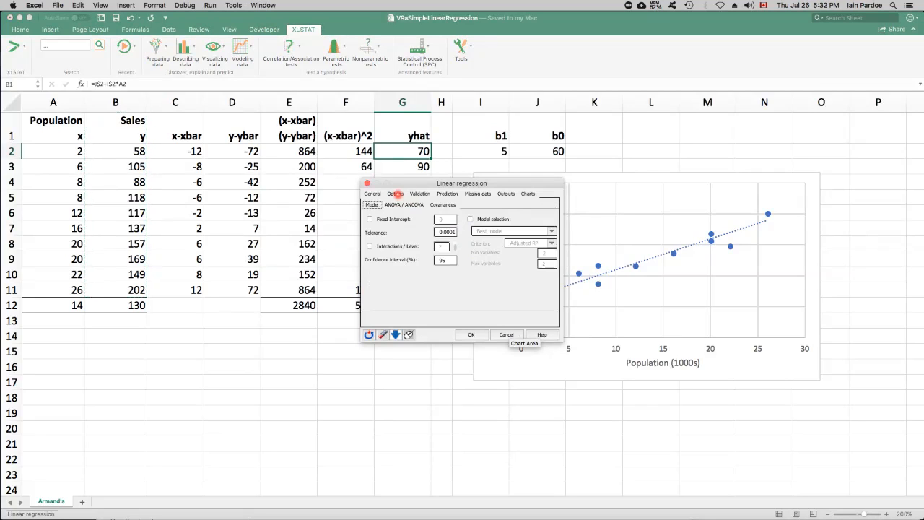
left_click(420, 194)
left_click(444, 193)
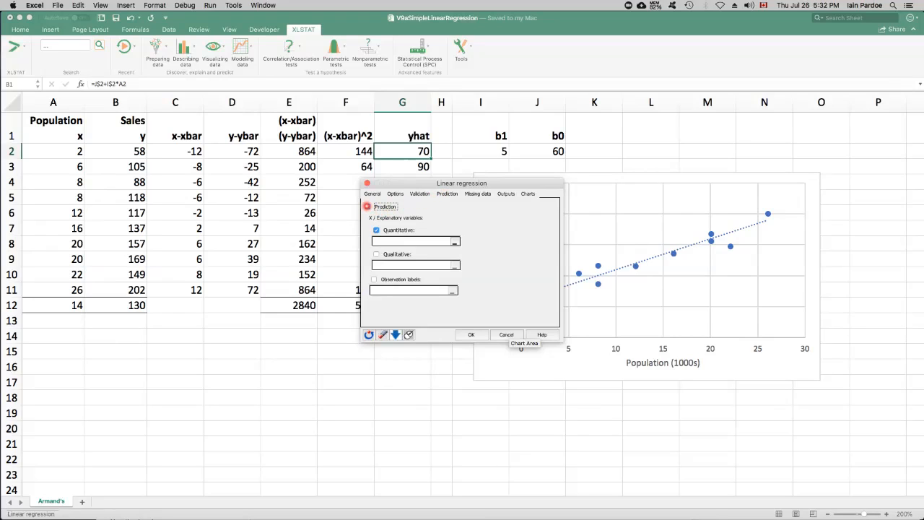
left_click(367, 207)
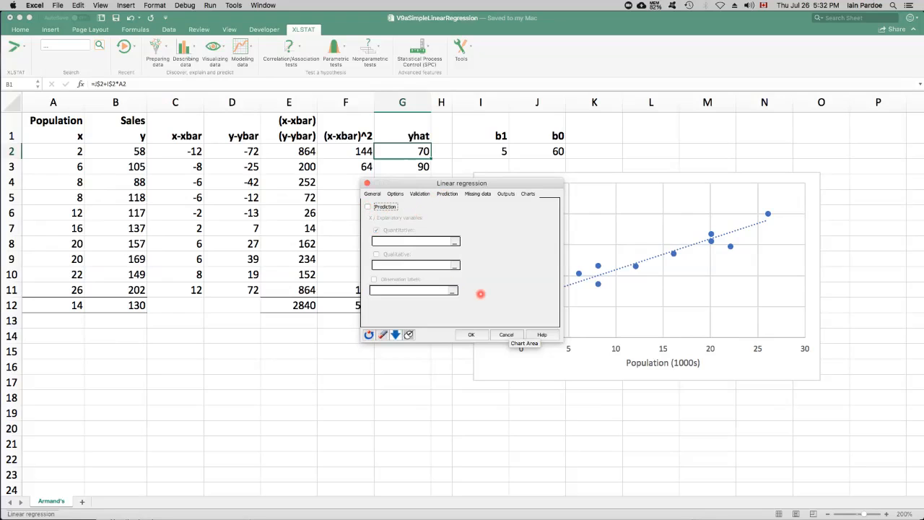
- Run the linear regression and enlarge the resulting report sheet to 150%
left_click(472, 335)
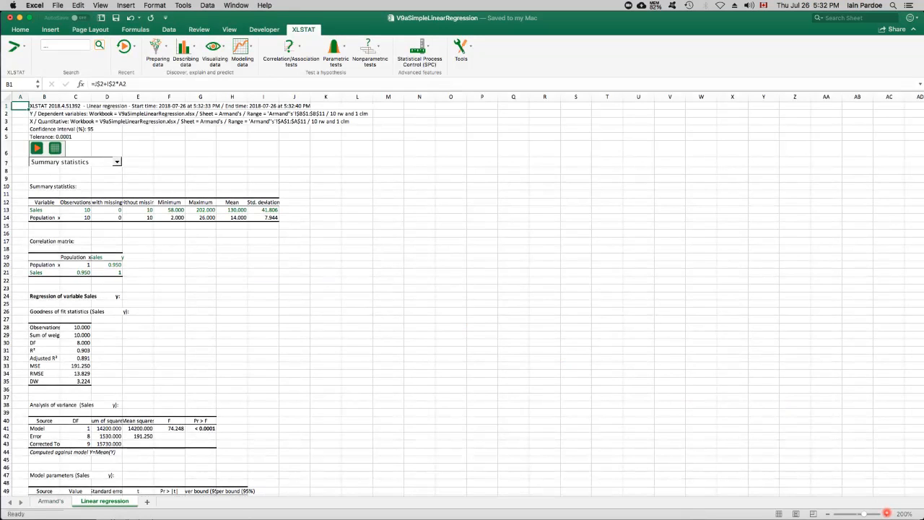
left_click(888, 513)
left_click(887, 513)
left_click(887, 513)
left_click(887, 513)
left_click(887, 514)
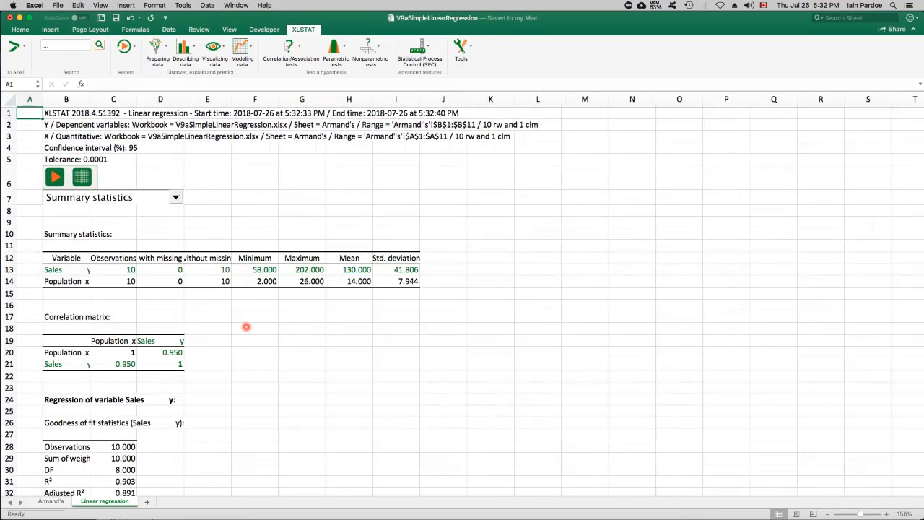
- Review the regression report down to the model parameters, checking the Intercept and Population coefficients and the equation of the model
scroll(247, 326, "down", 5)
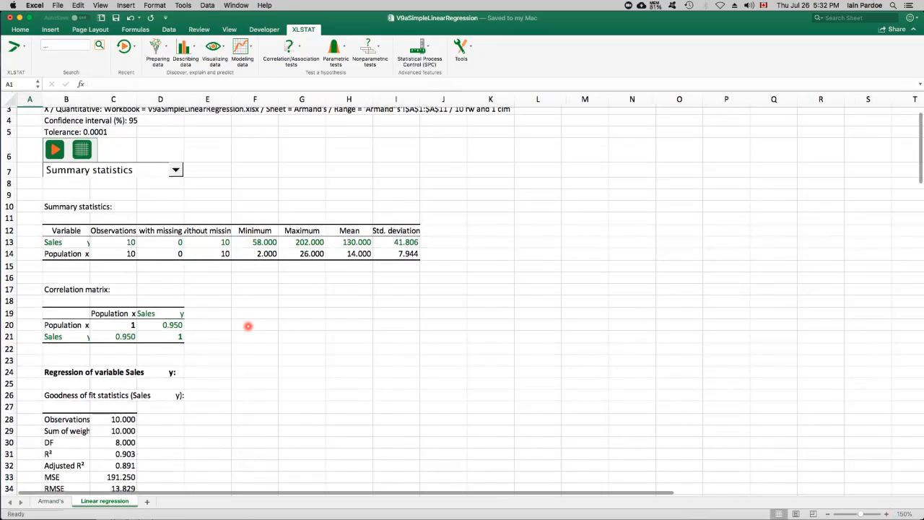
scroll(248, 327, "down", 5)
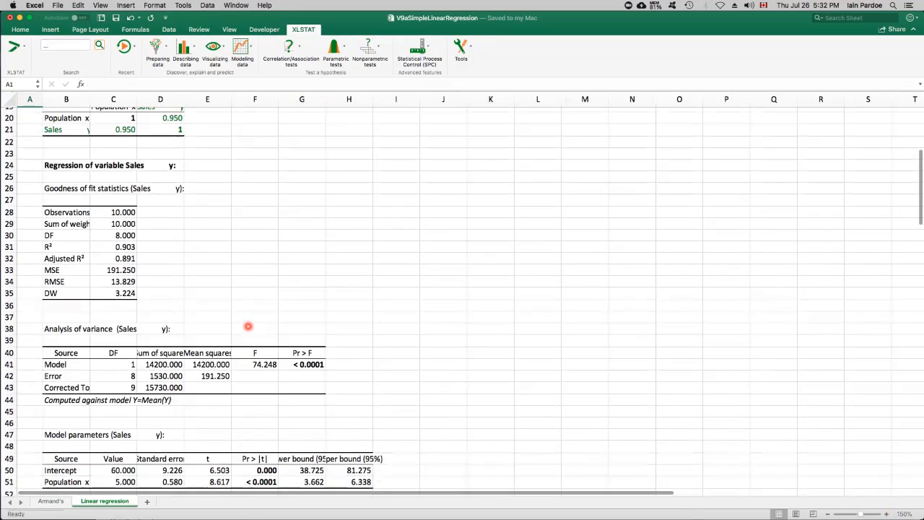
scroll(247, 327, "down", 3)
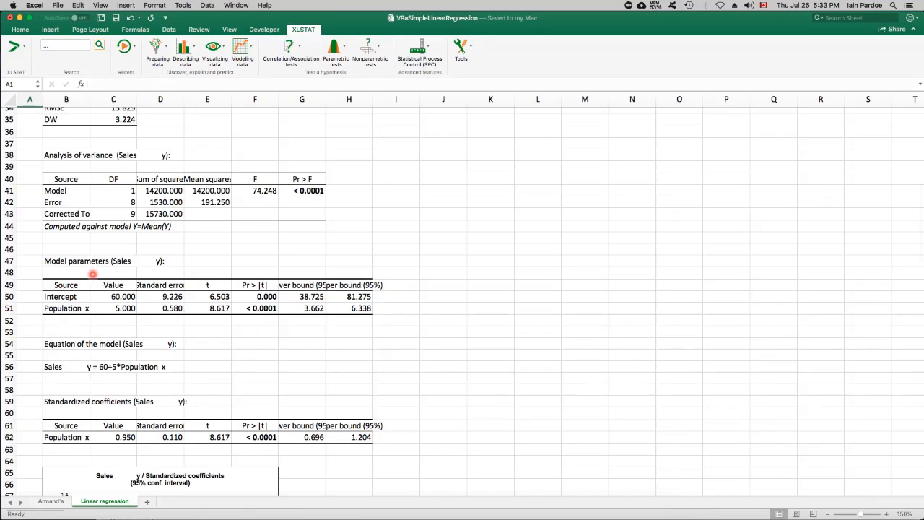
left_click(123, 297)
left_click(66, 309)
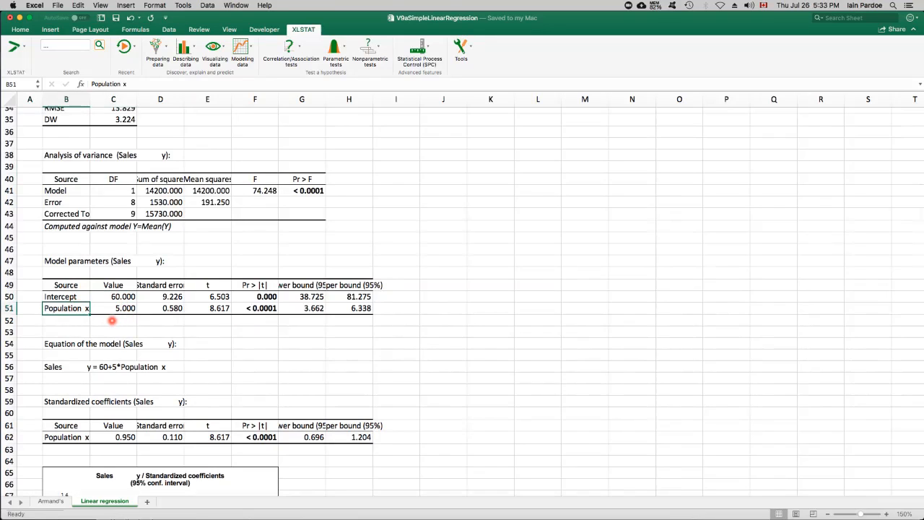
left_click(119, 309)
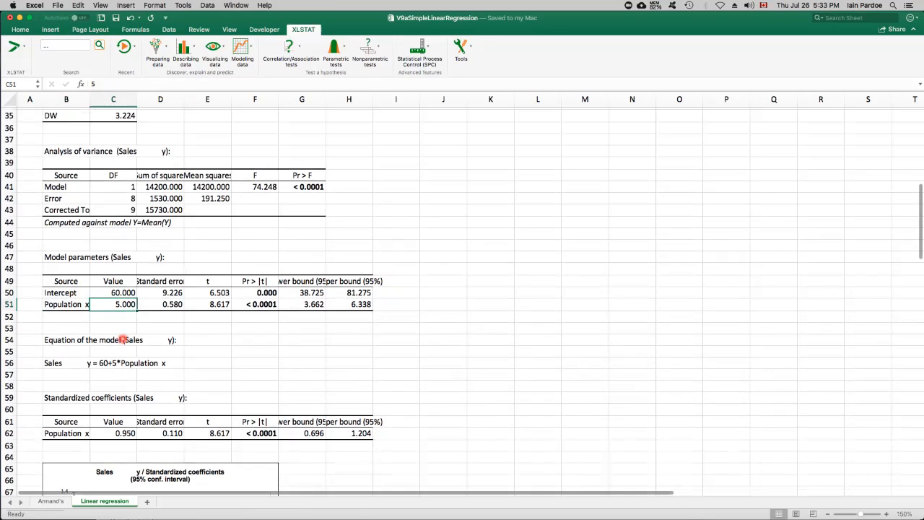
left_click(63, 364)
scroll(222, 346, "down", 1)
scroll(222, 346, "down", 2)
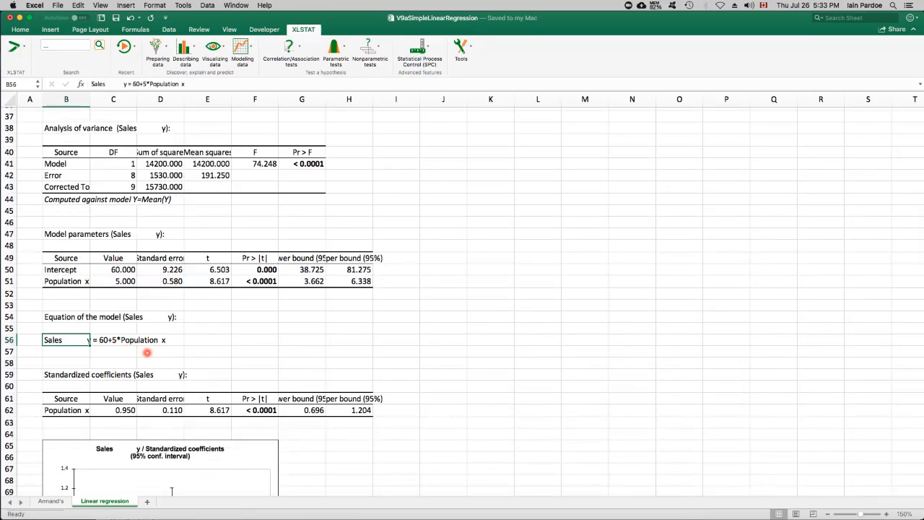
- Examine the standardized coefficients, the predictions and residuals table, and the regression and residual charts in the report
scroll(147, 352, "down", 5)
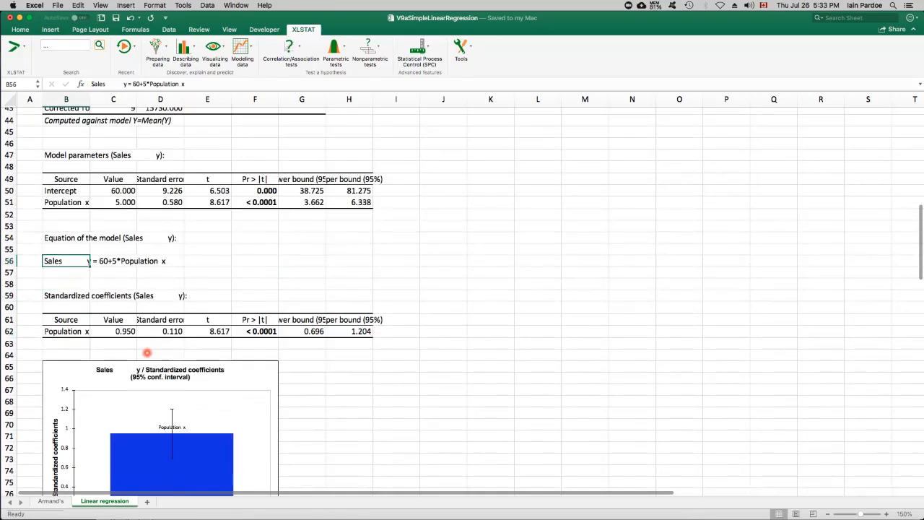
scroll(146, 353, "down", 20)
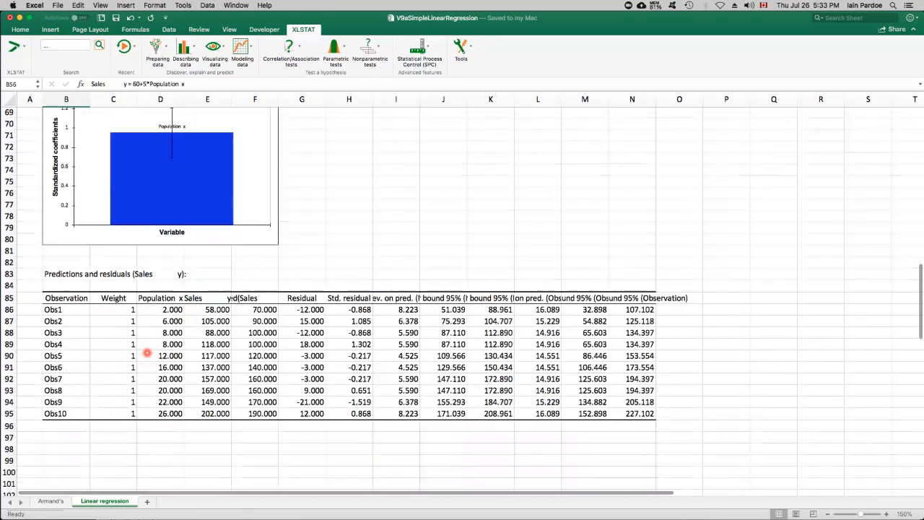
scroll(147, 352, "down", 10)
scroll(146, 352, "down", 3)
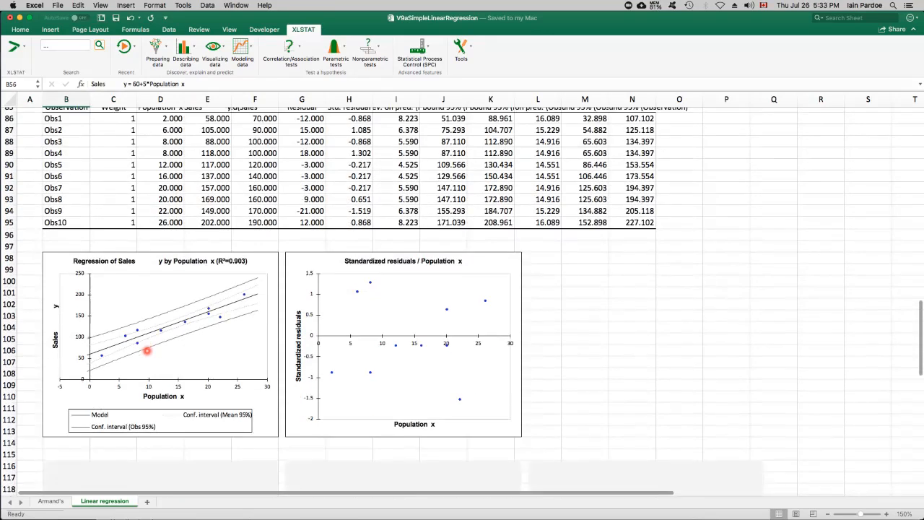
scroll(147, 351, "down", 1)
scroll(147, 351, "down", 9)
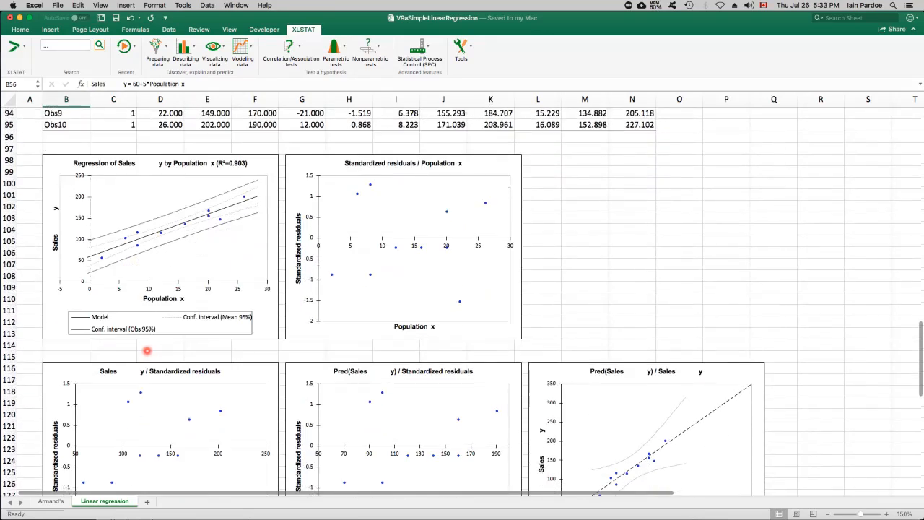
scroll(147, 350, "up", 6)
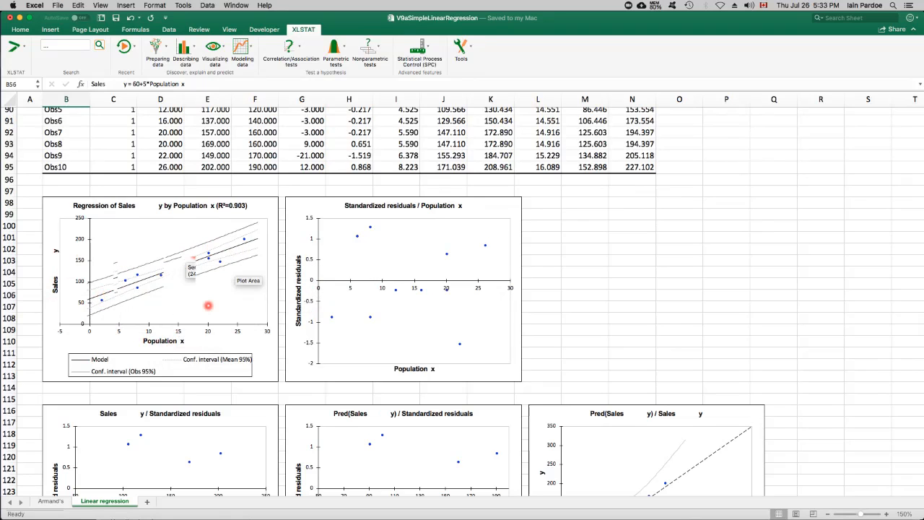
scroll(284, 322, "up", 1)
scroll(284, 322, "up", 3)
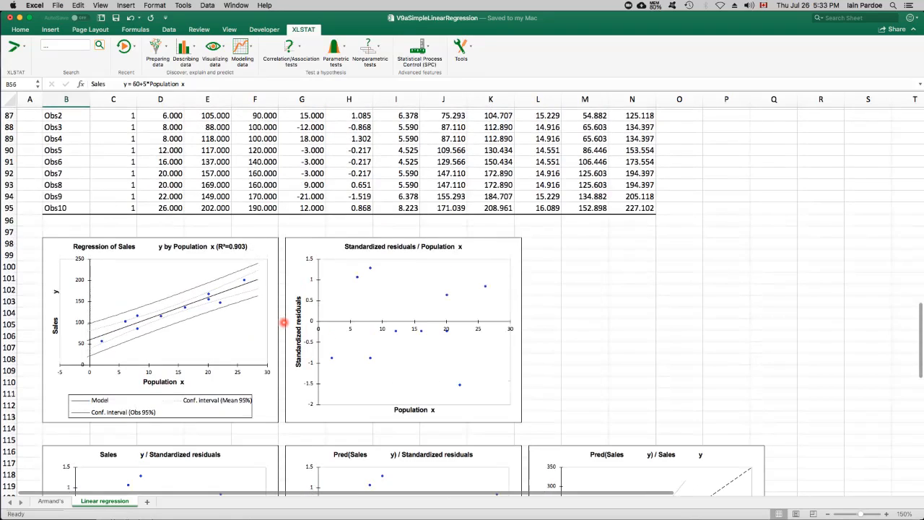
- Compare the report's model parameters and equation with the b1 and b0 values on the Armand's sheet
scroll(283, 322, "up", 10)
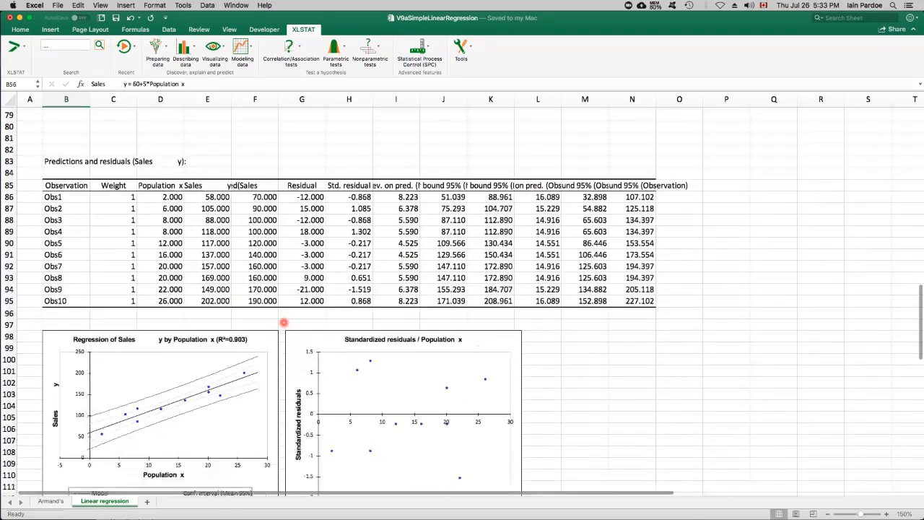
scroll(284, 322, "up", 20)
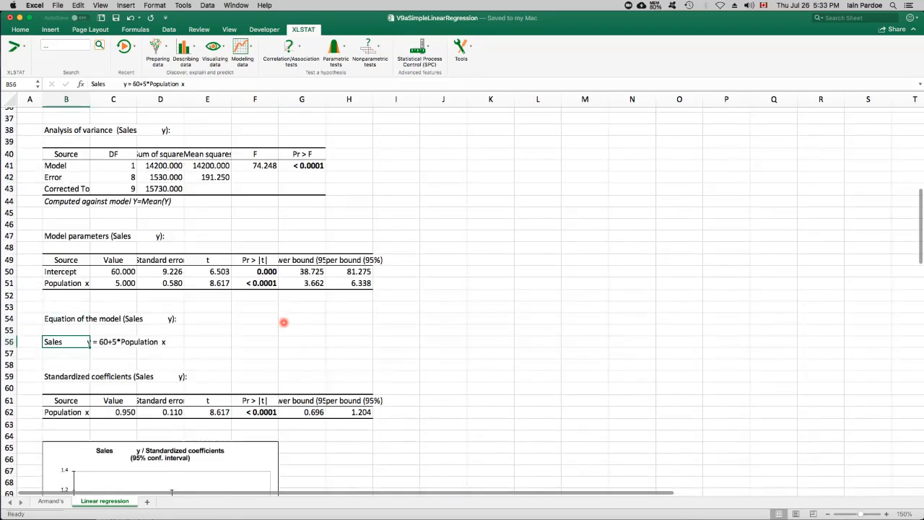
left_click(45, 499)
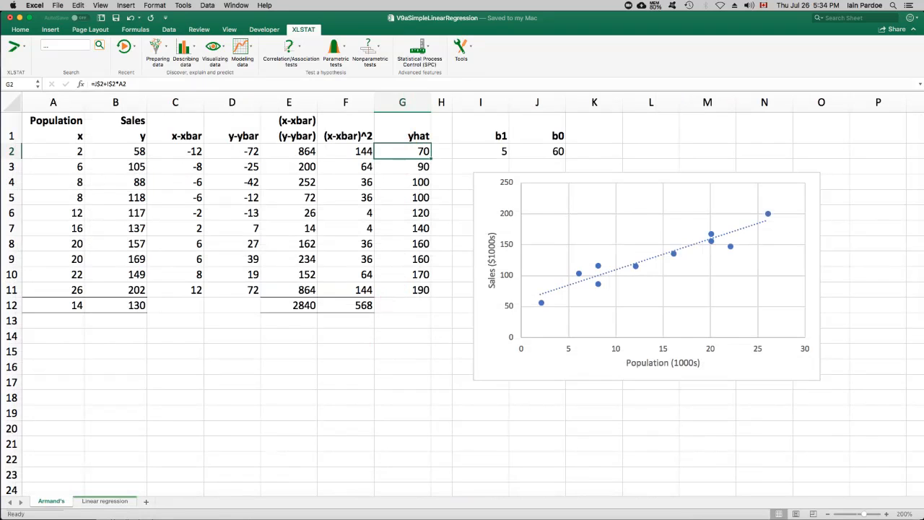
left_click(102, 501)
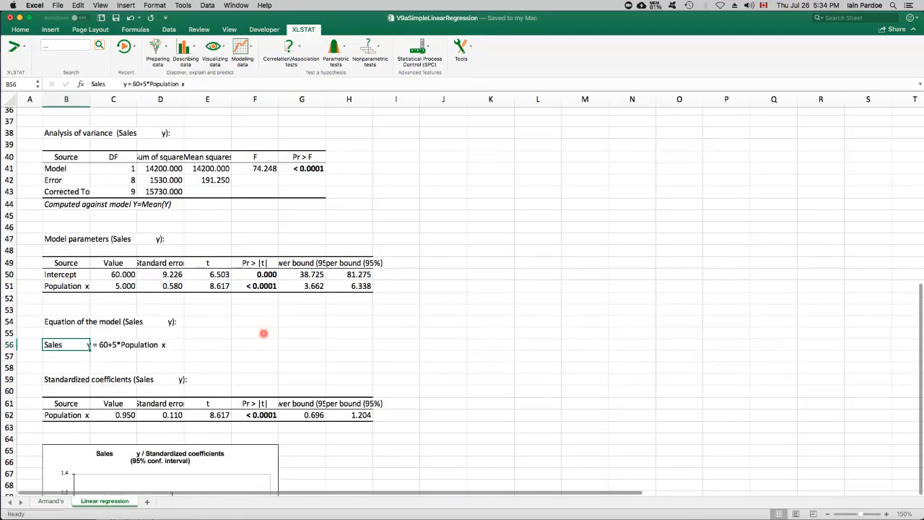
- Compare the report's predicted Sales in F86:F95 with the yhat values in G2:G11 on the Armand's sheet
scroll(264, 332, "down", 10)
scroll(263, 333, "down", 5)
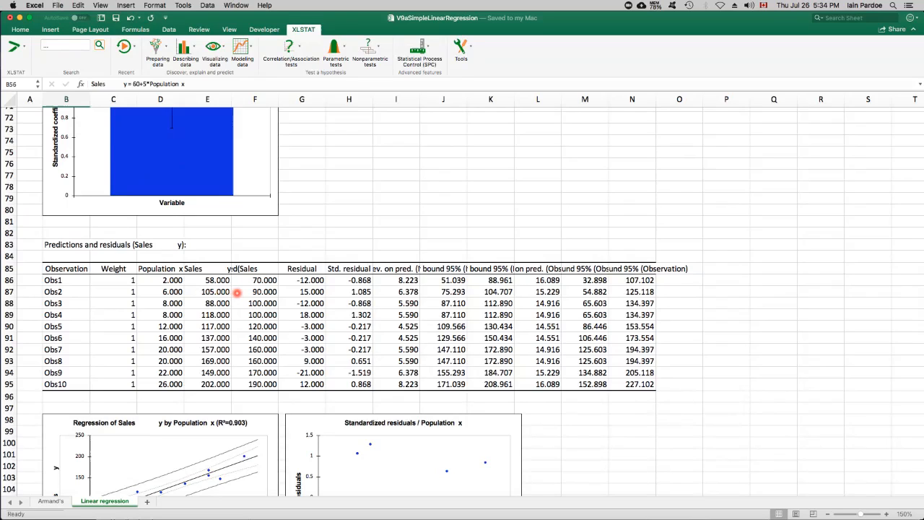
left_click_drag(254, 280, 255, 385)
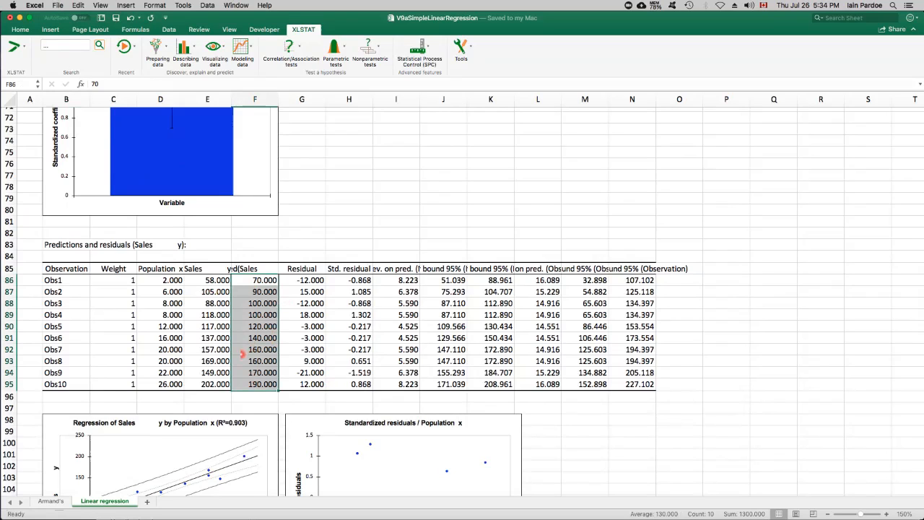
left_click(48, 500)
left_click_drag(412, 151, 413, 292)
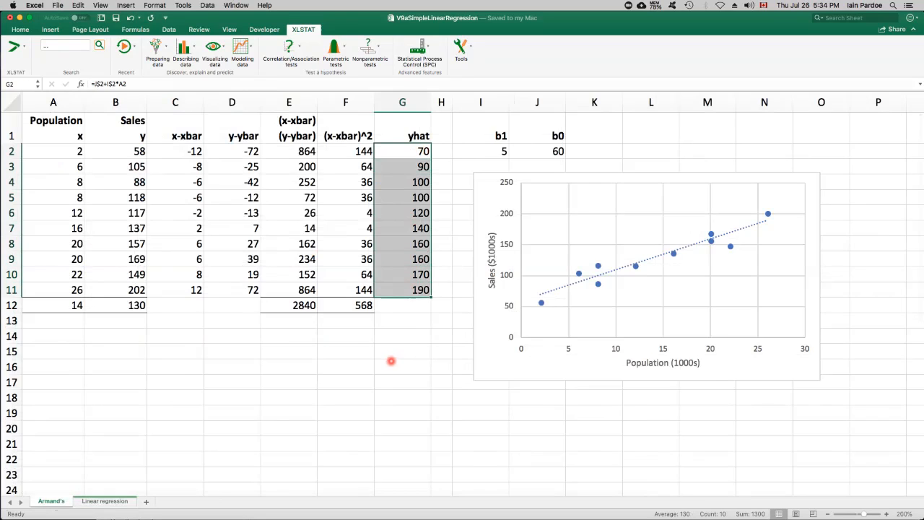
left_click(52, 336)
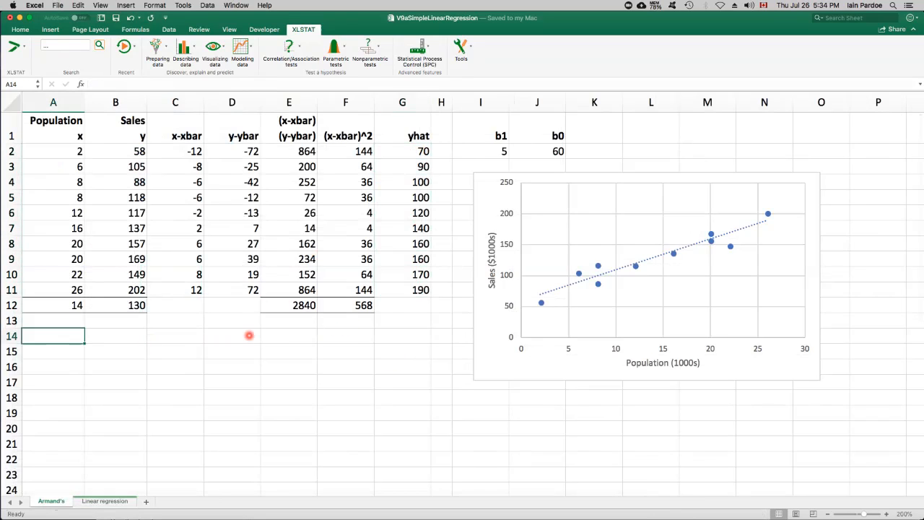